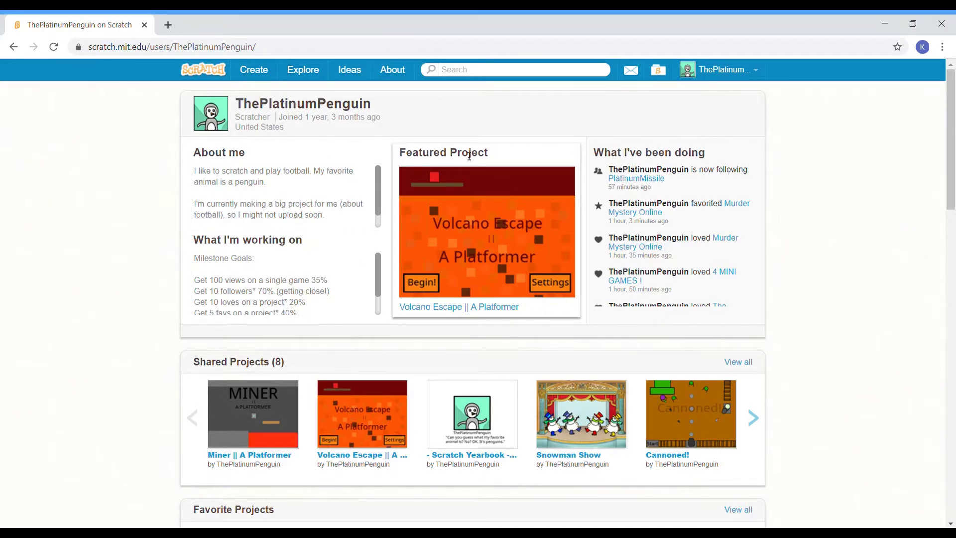
- Choose Miner || A Platformer as the featured project in place of Volcano Escape and confirm
drag(491, 156, 395, 147)
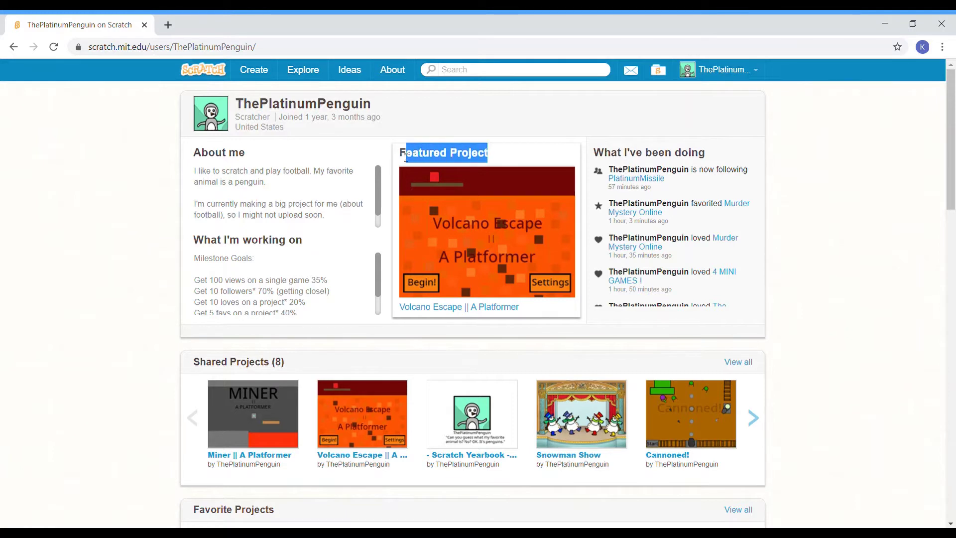
click(394, 127)
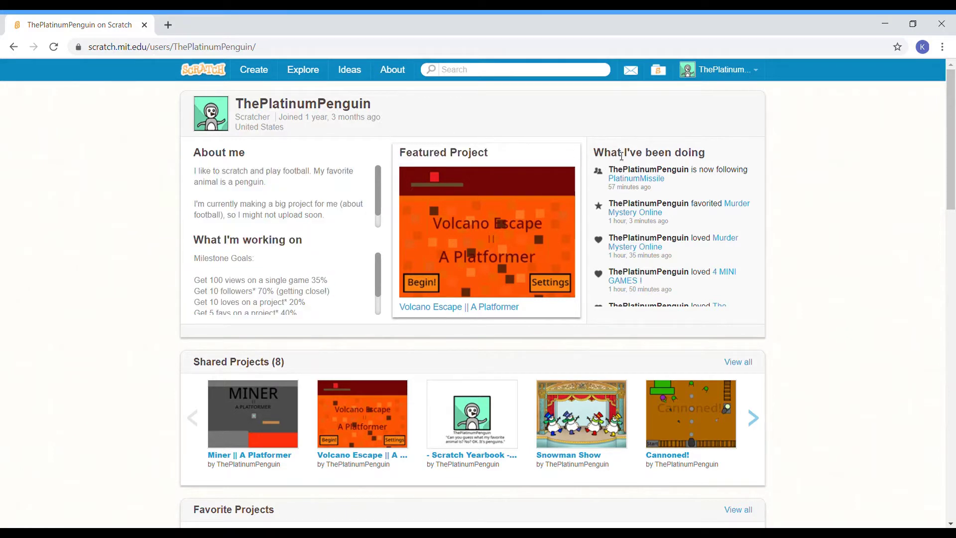
mouse_move(487, 232)
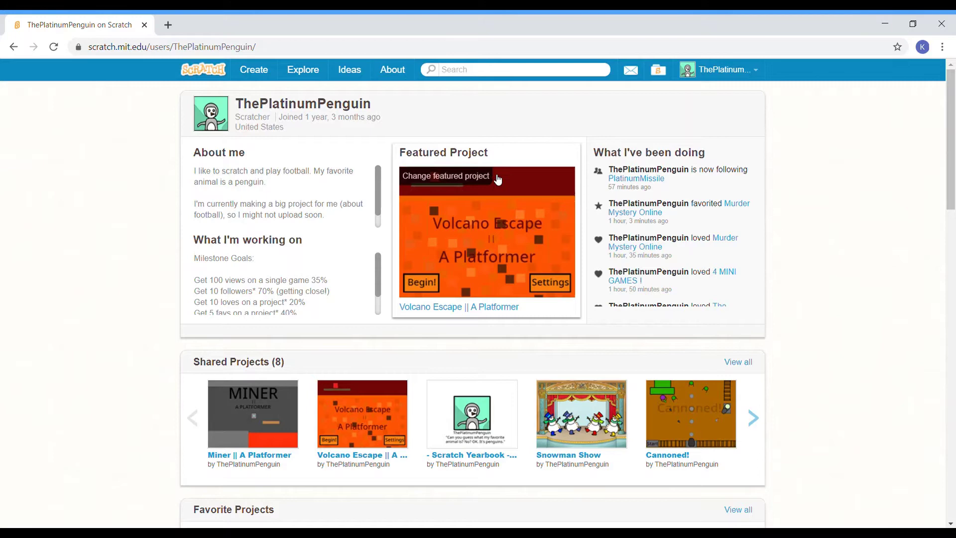
click(463, 181)
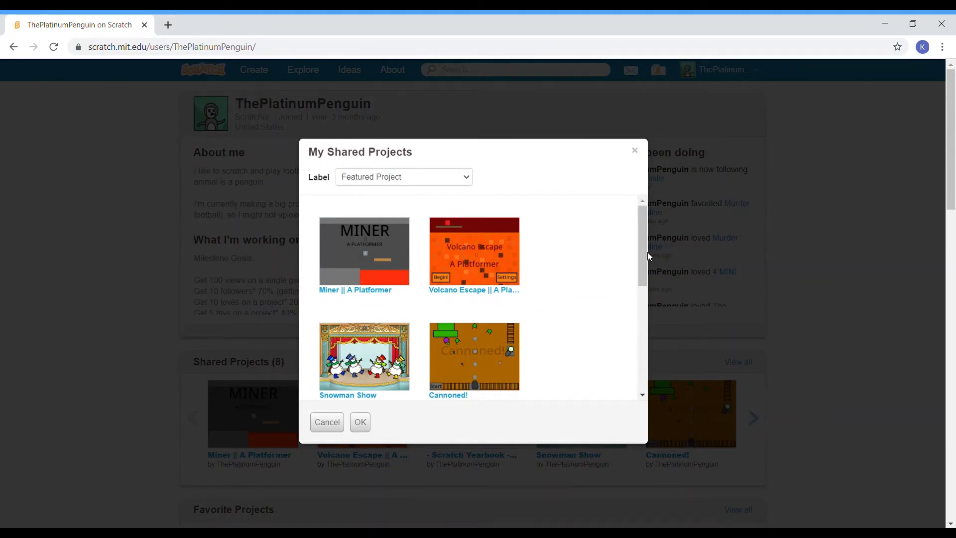
drag(643, 256, 753, 381)
click(372, 253)
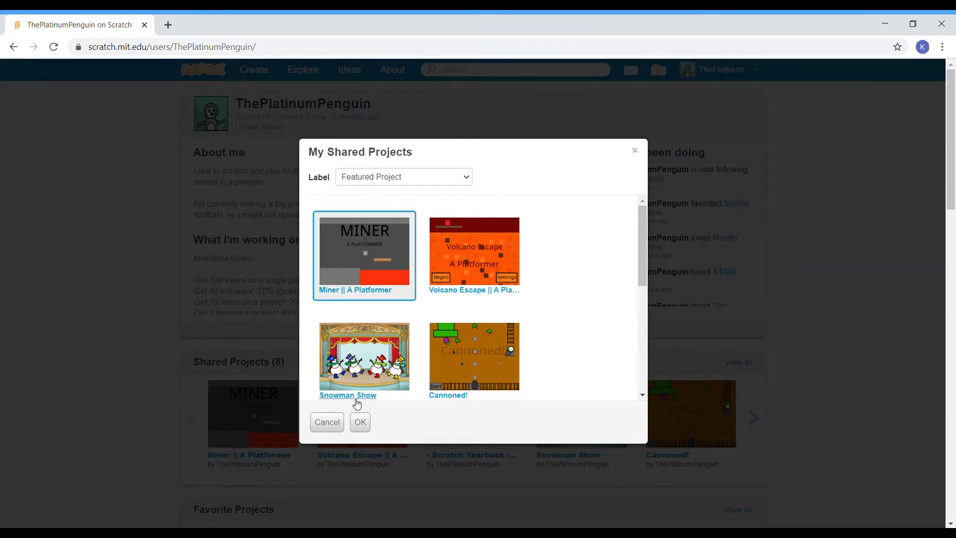
click(360, 423)
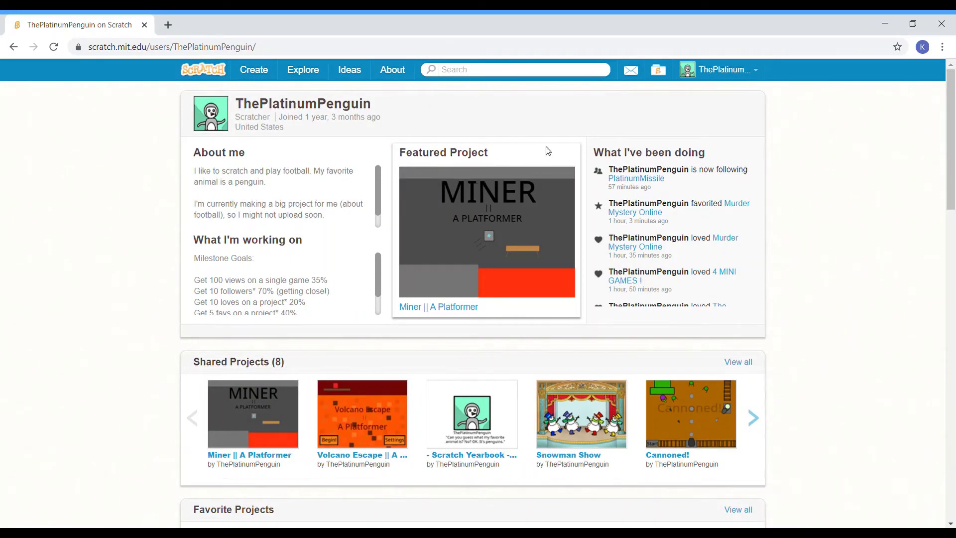
- Set the featured section's label to 'Remix This!' in the featured project chooser and save it
drag(492, 158, 397, 159)
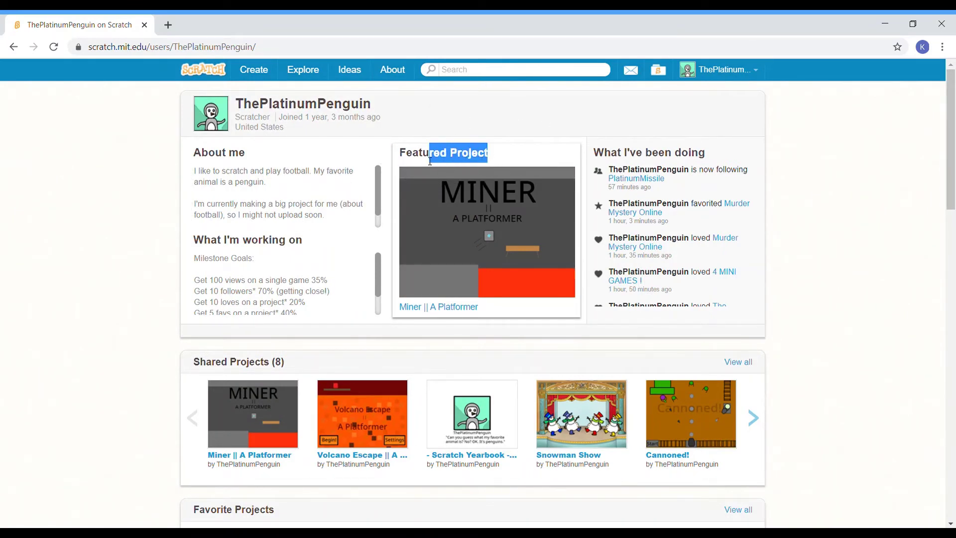
click(478, 140)
mouse_move(487, 231)
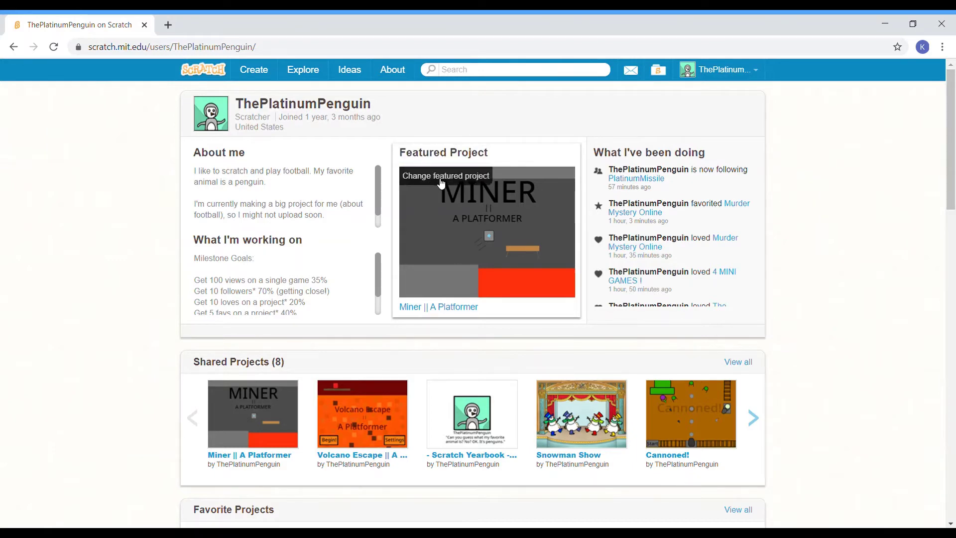
click(434, 182)
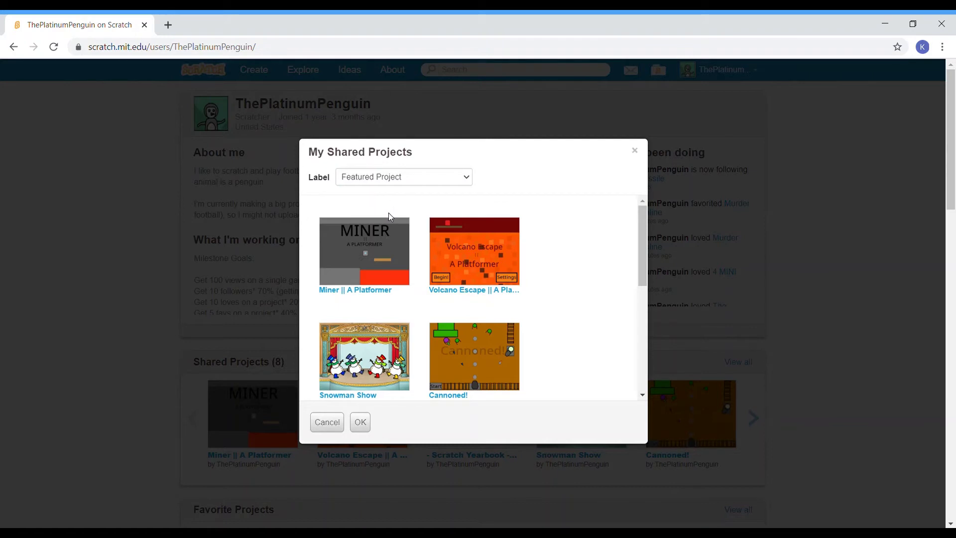
click(411, 226)
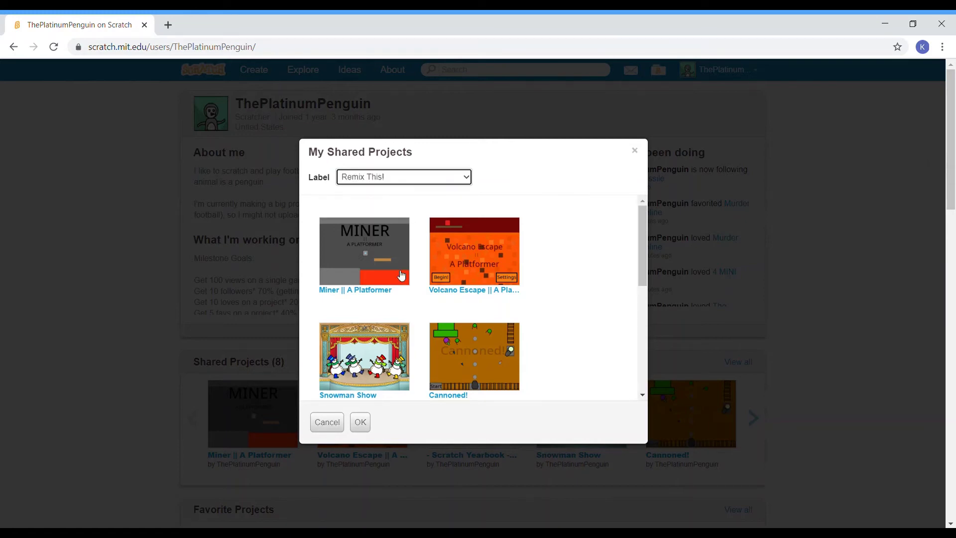
click(361, 425)
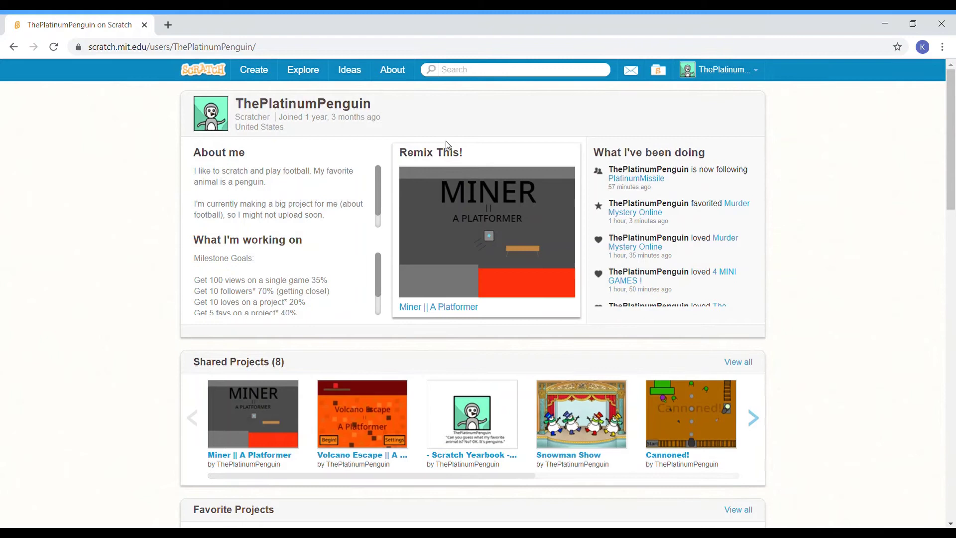
- Visit the Volcano Escape project page from the chooser and go back to the profile
drag(470, 156, 382, 157)
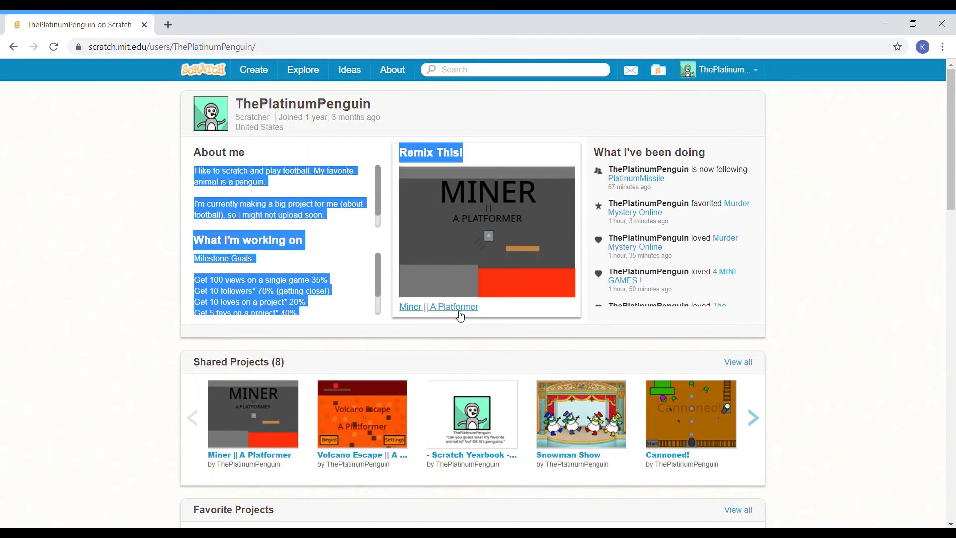
click(814, 294)
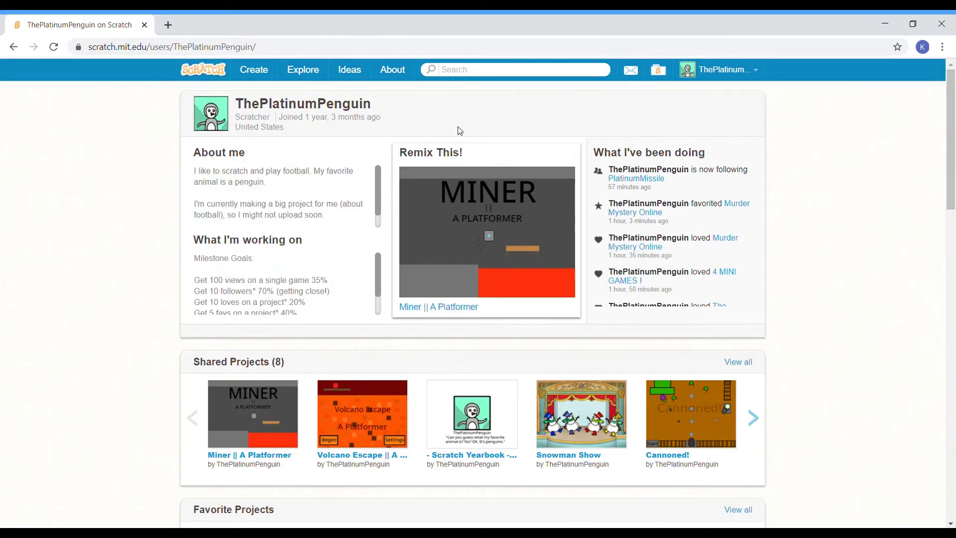
click(452, 174)
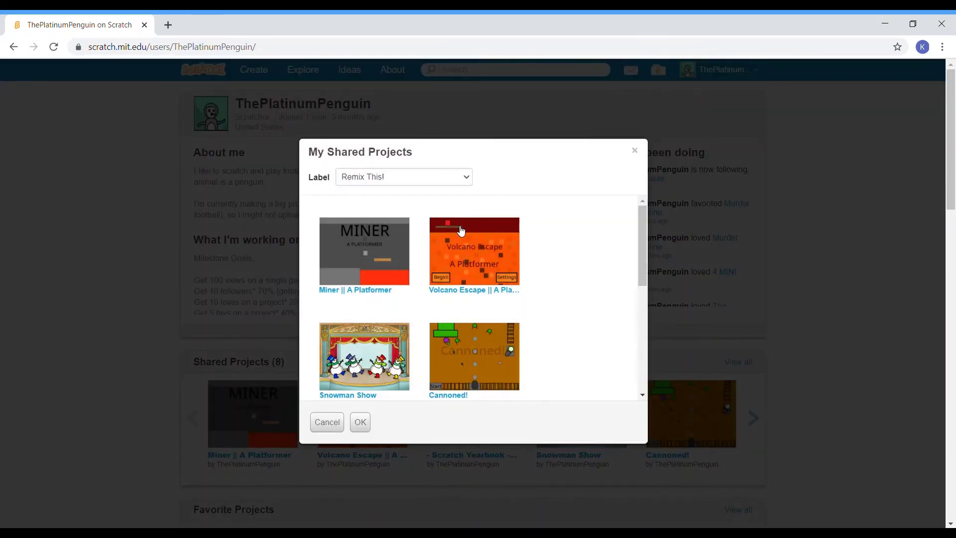
click(471, 293)
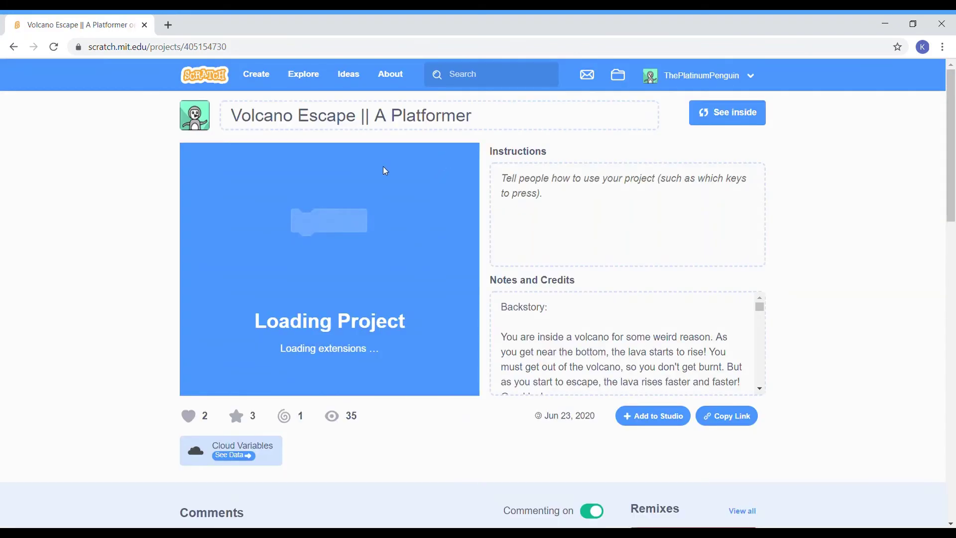
click(14, 47)
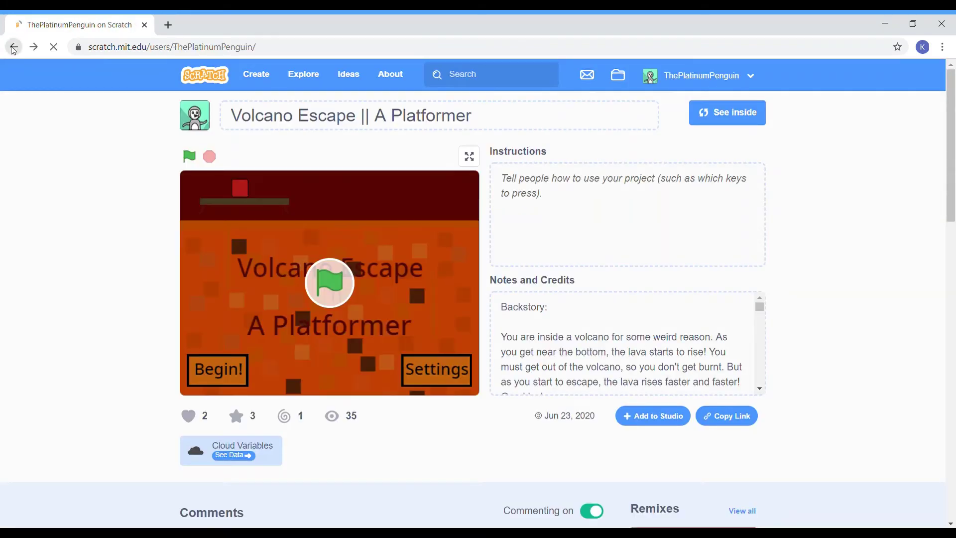
click(432, 176)
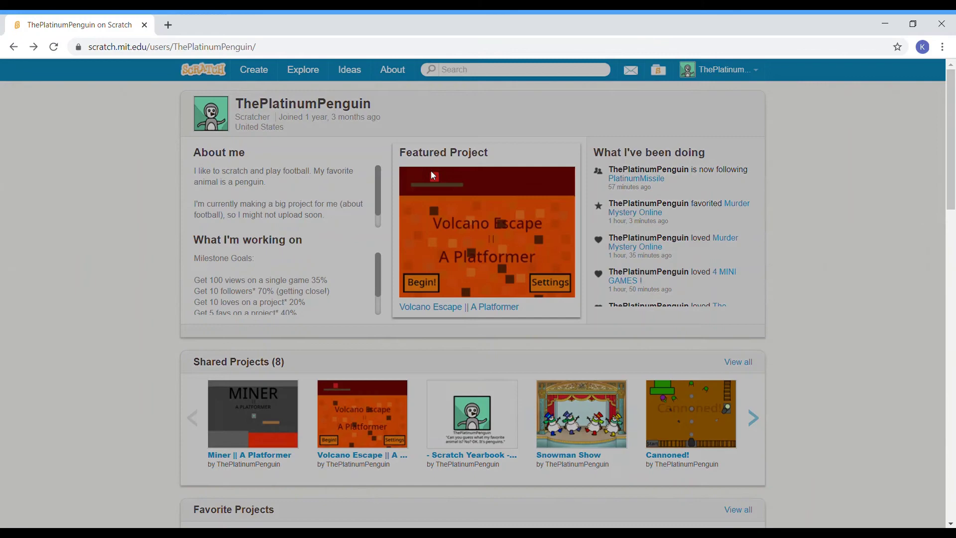
click(481, 256)
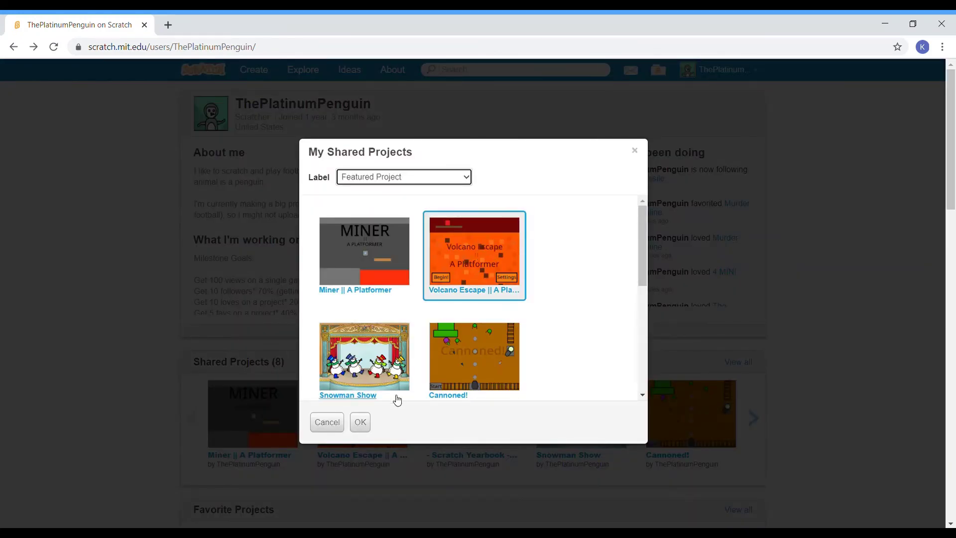
click(361, 424)
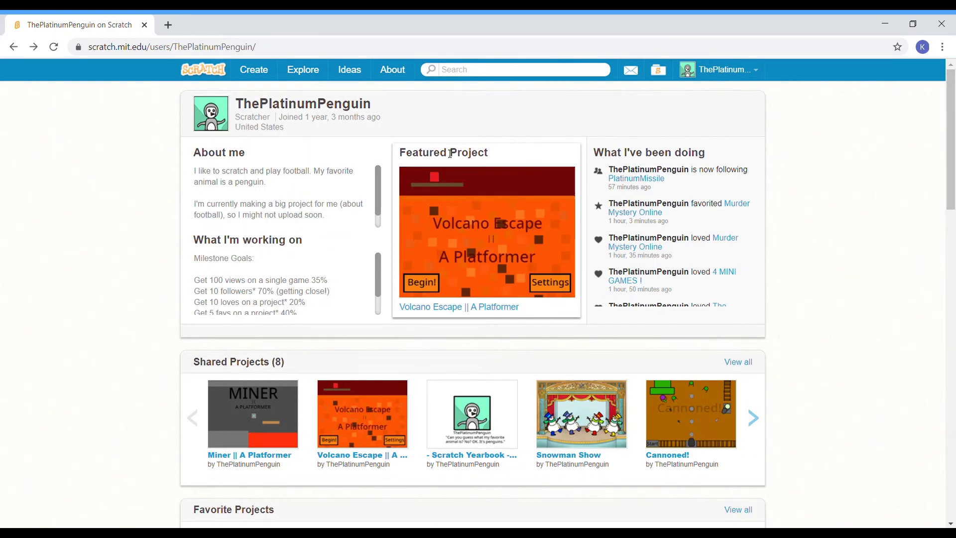
mouse_move(488, 232)
click(462, 180)
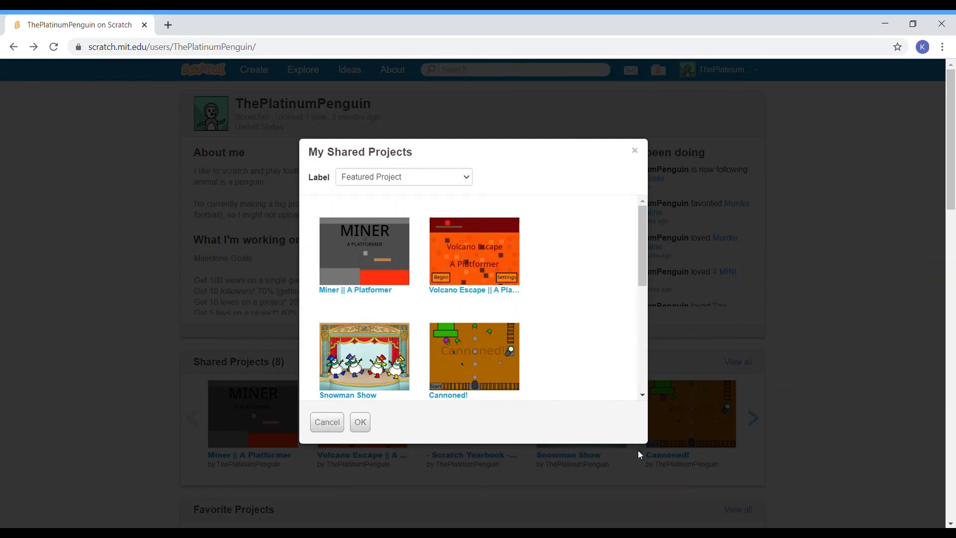
click(386, 286)
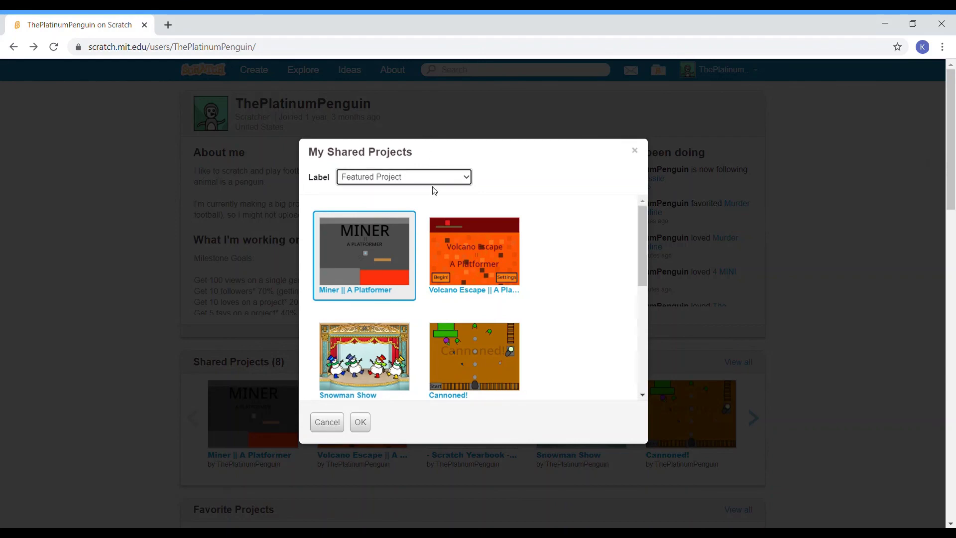
click(434, 222)
click(805, 217)
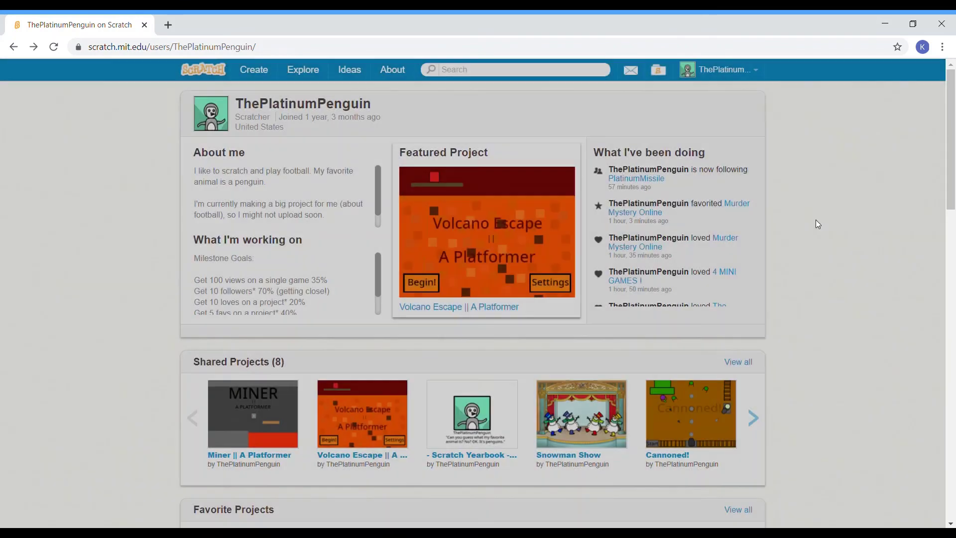